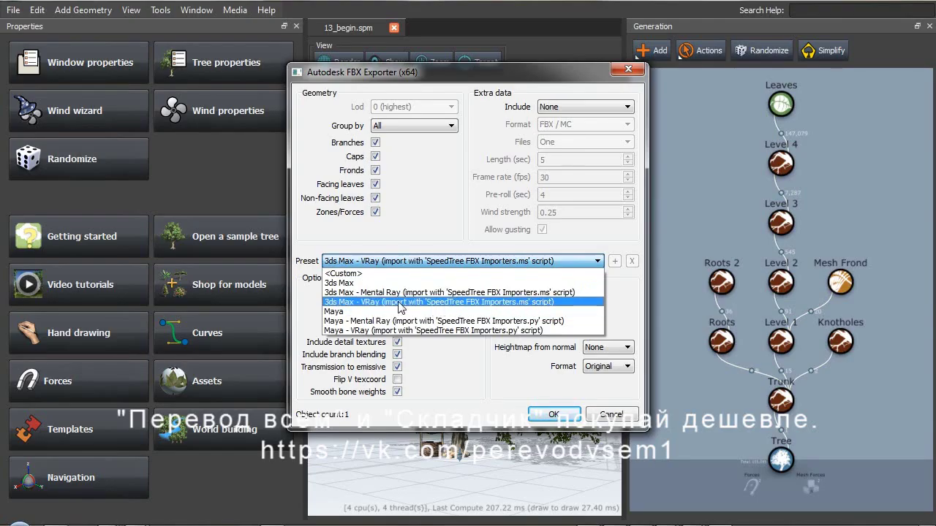
Export the tree model to FBX using the "3ds Max - VRay (import with 'SpeedTree FBX Importers.ms' script)" preset
{"action": "left_click", "coordinate": [463, 302]}
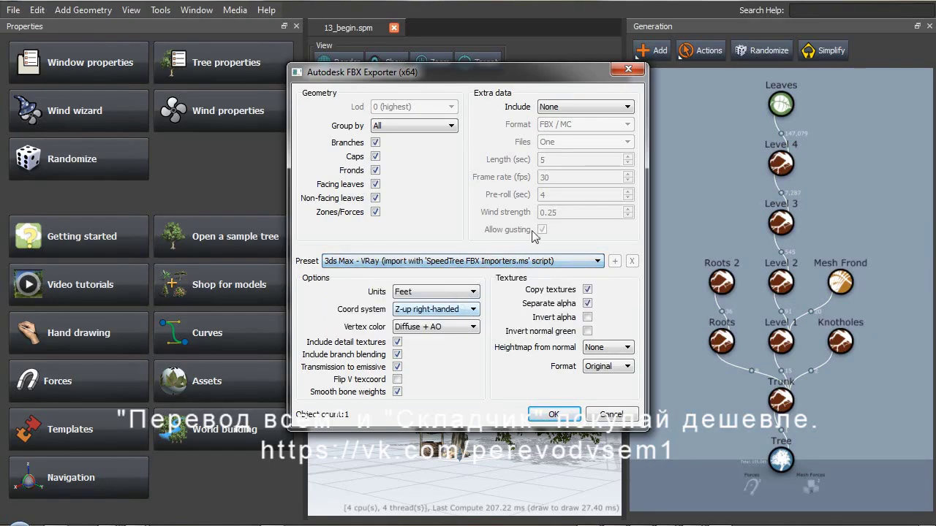
{"action": "left_click", "coordinate": [554, 415]}
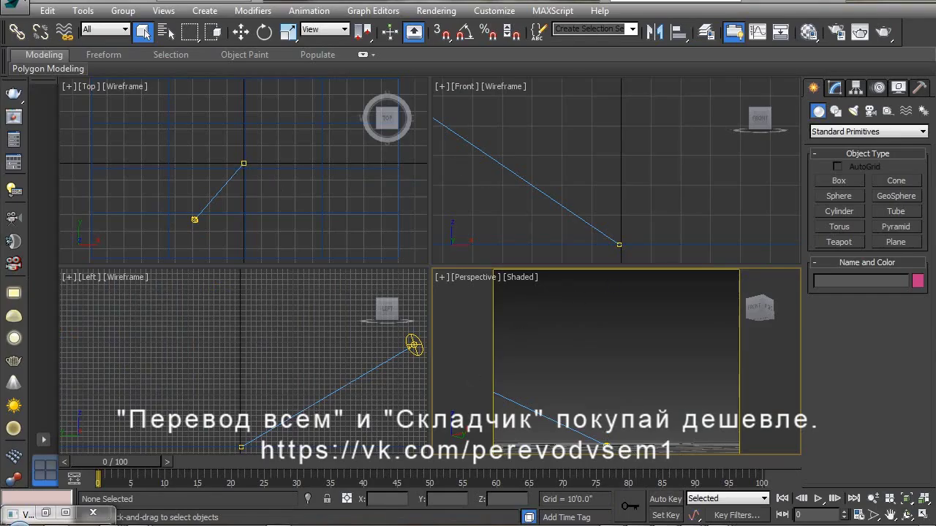
Switch to 3ds Max and run the SpeedTree FBX Importers.ms script from SpeedTree's scripts/3ds Max folder
{"action": "left_click", "coordinate": [559, 14]}
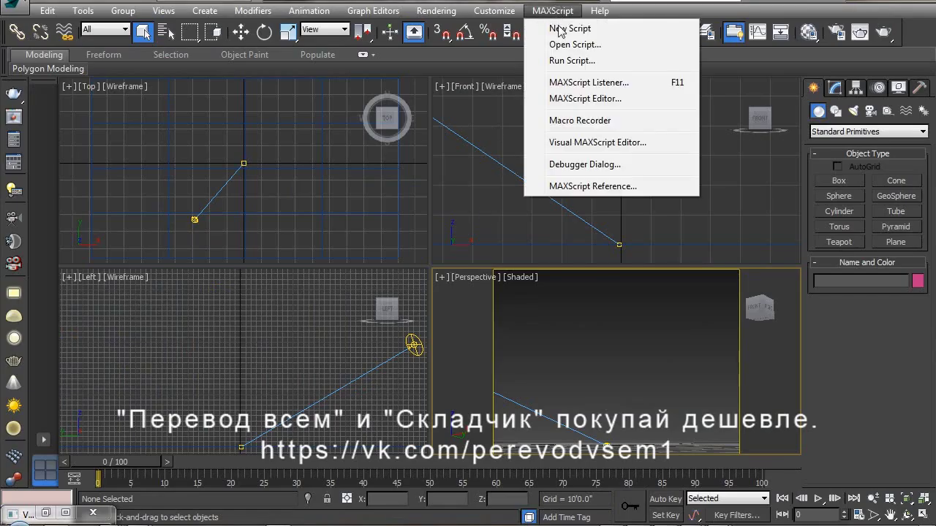
{"action": "left_click", "coordinate": [589, 65]}
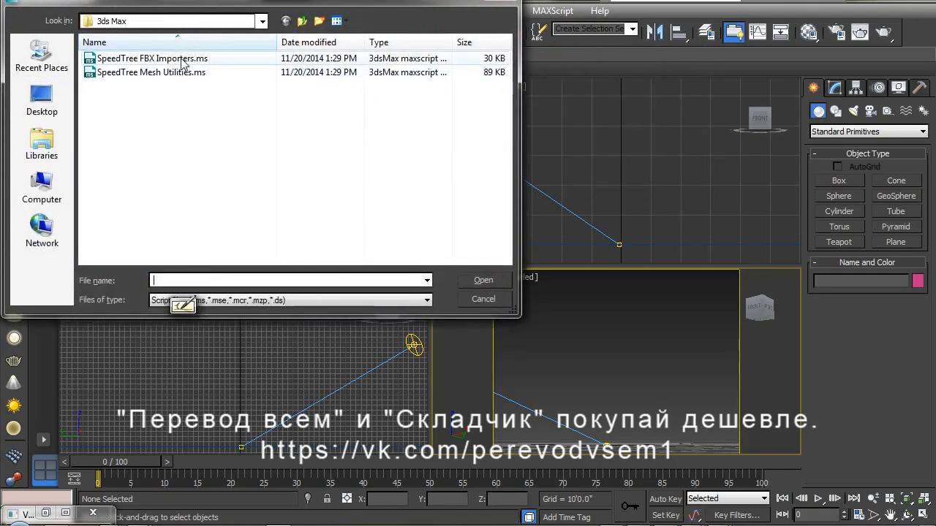
{"action": "left_click", "coordinate": [261, 21]}
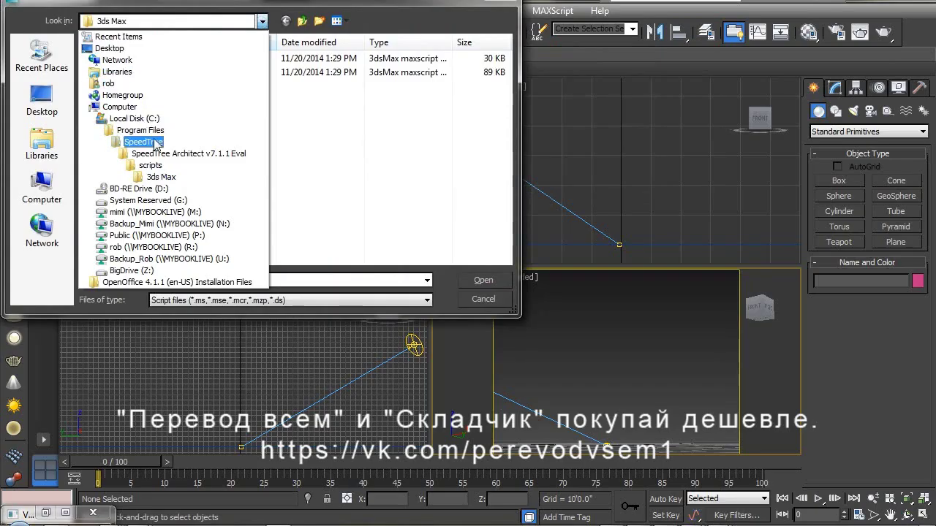
{"action": "left_click", "coordinate": [162, 177]}
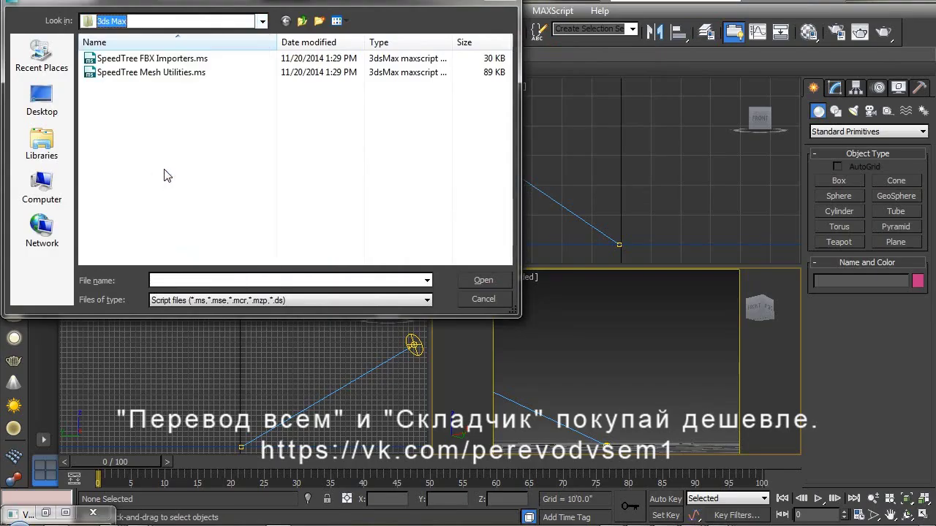
{"action": "left_click", "coordinate": [182, 60]}
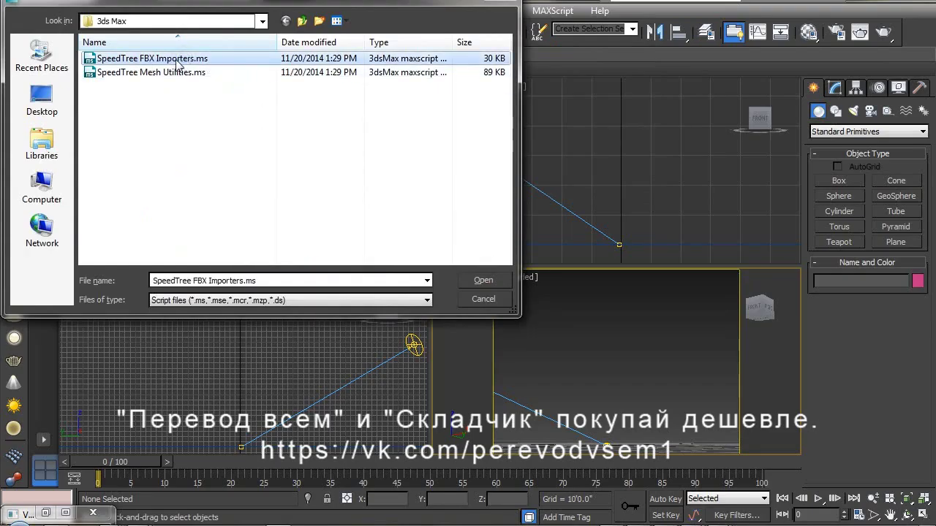
{"action": "left_click", "coordinate": [484, 282]}
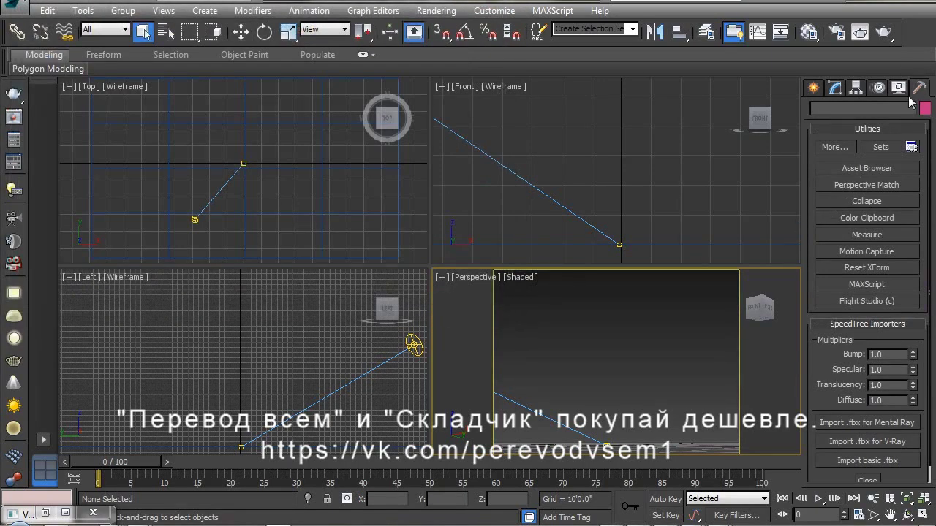
Import heroTree.fbx for V-Ray with the SpeedTree importer, keeping the Autodesk Media & Entertainment preset
{"action": "scroll", "coordinate": [822, 301], "scroll_direction": "down", "scroll_amount": 2}
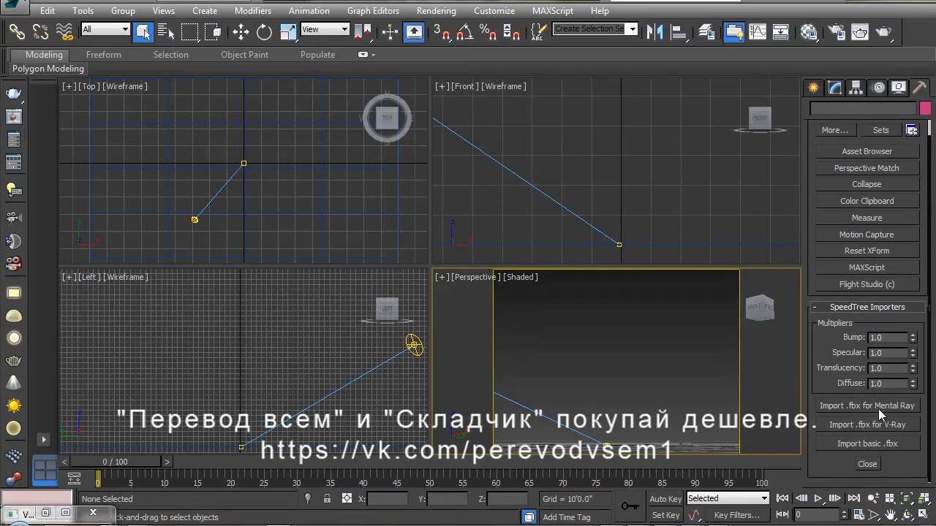
{"action": "left_click", "coordinate": [896, 425]}
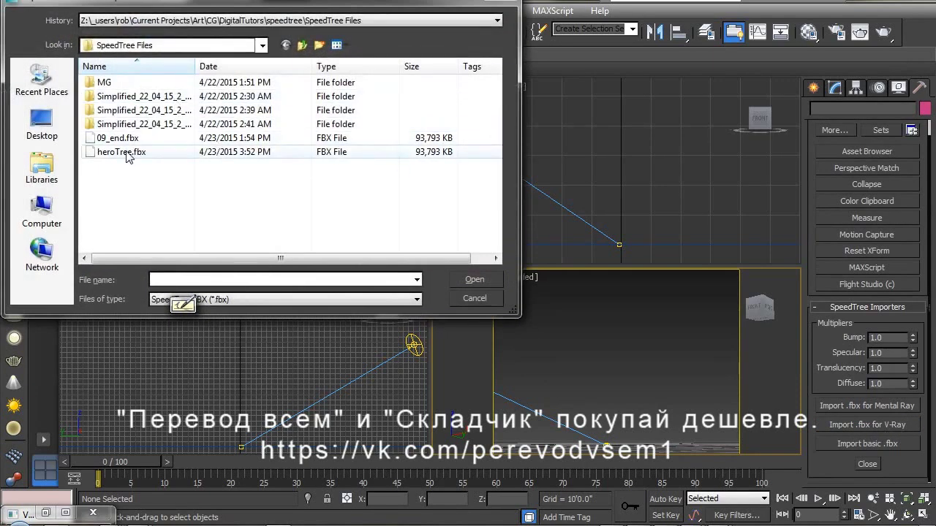
{"action": "left_click", "coordinate": [132, 154]}
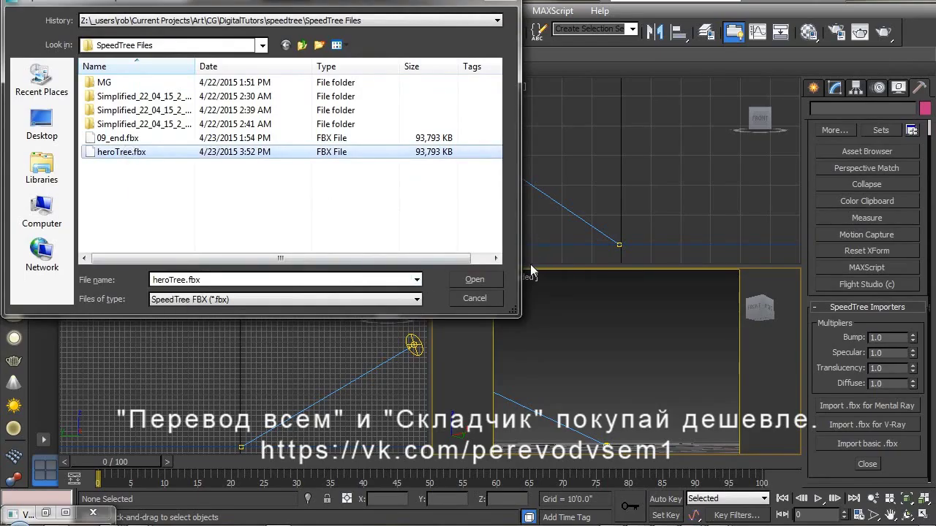
{"action": "left_click", "coordinate": [479, 284]}
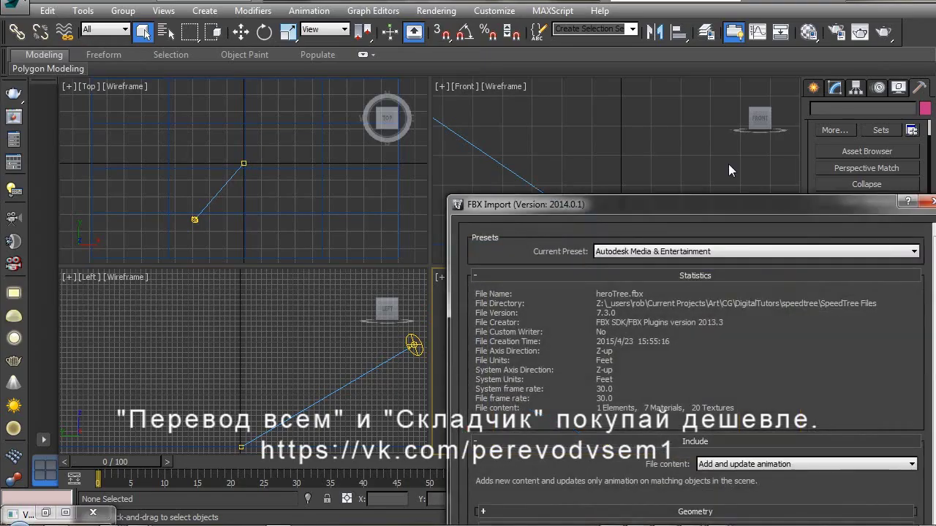
{"action": "left_click_drag", "start_coordinate": [706, 205], "coordinate": [442, 37]}
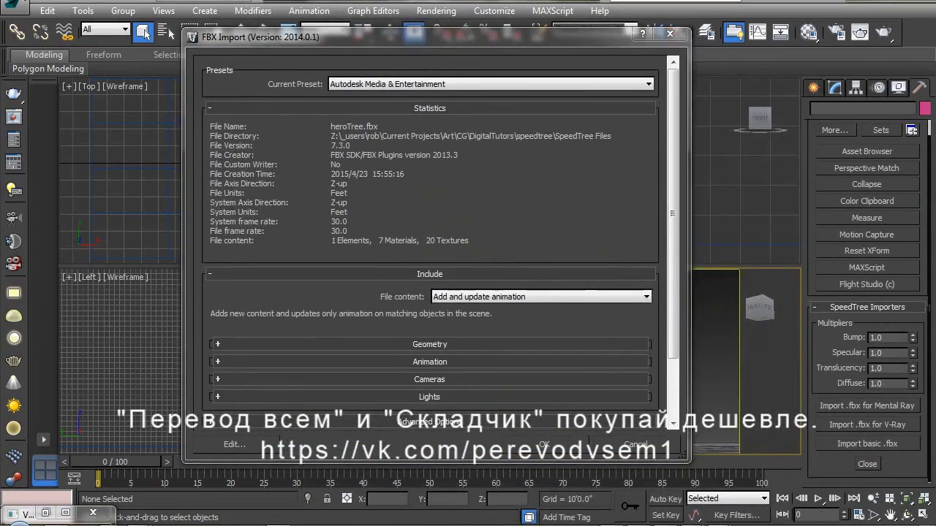
{"action": "mouse_move", "coordinate": [673, 194]}
{"action": "left_mouse_down"}
{"action": "mouse_move", "coordinate": [692, 254]}
{"action": "mouse_move", "coordinate": [689, 189]}
{"action": "left_mouse_up"}
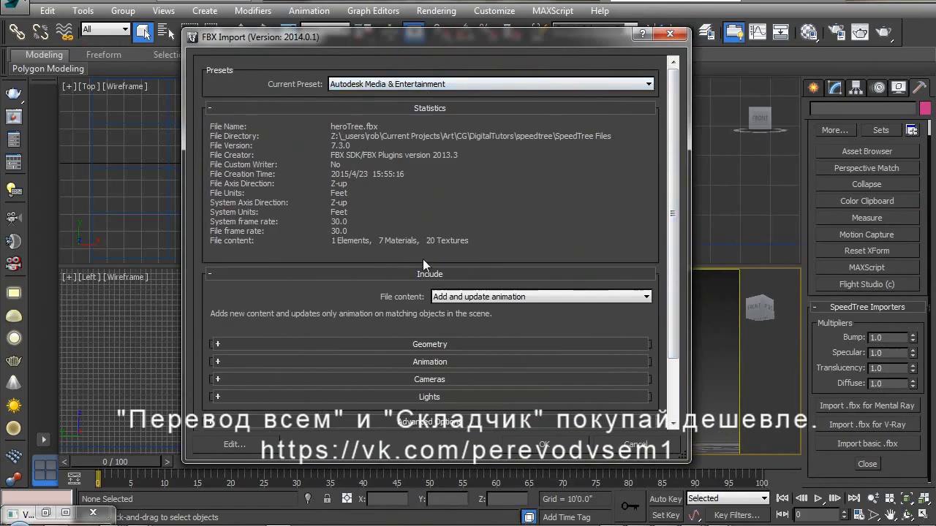
{"action": "left_click", "coordinate": [515, 443]}
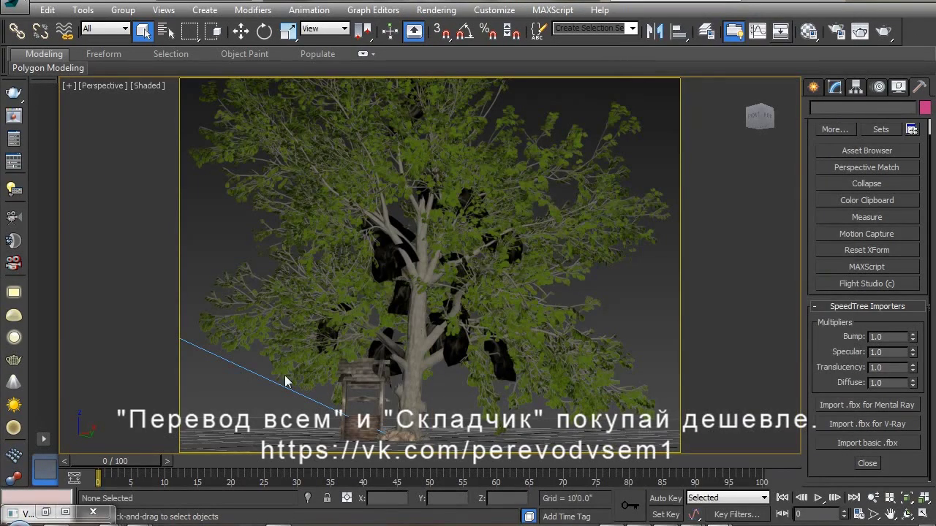
Sample the imported heroTree's multi/sub-object material into the first Material Editor slot and close the editor
{"action": "left_click", "coordinate": [809, 31]}
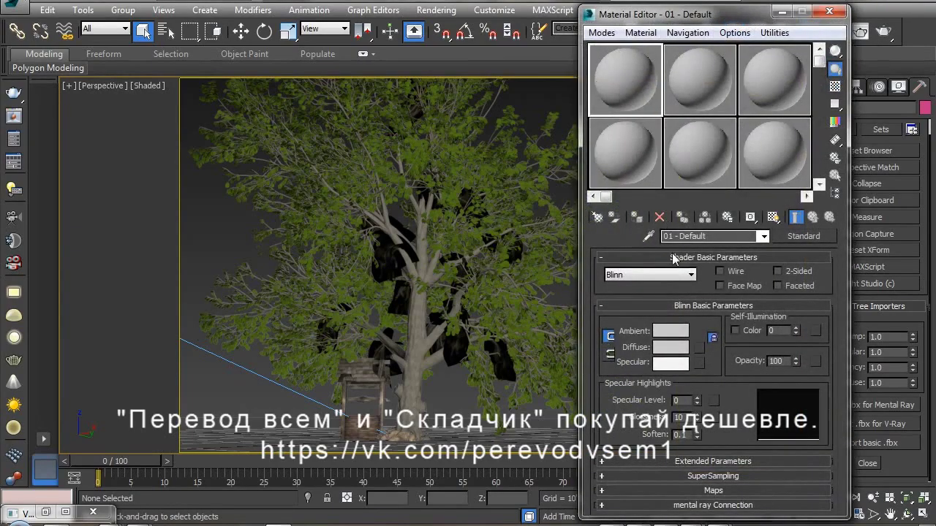
{"action": "left_click", "coordinate": [648, 237]}
{"action": "left_click", "coordinate": [454, 337]}
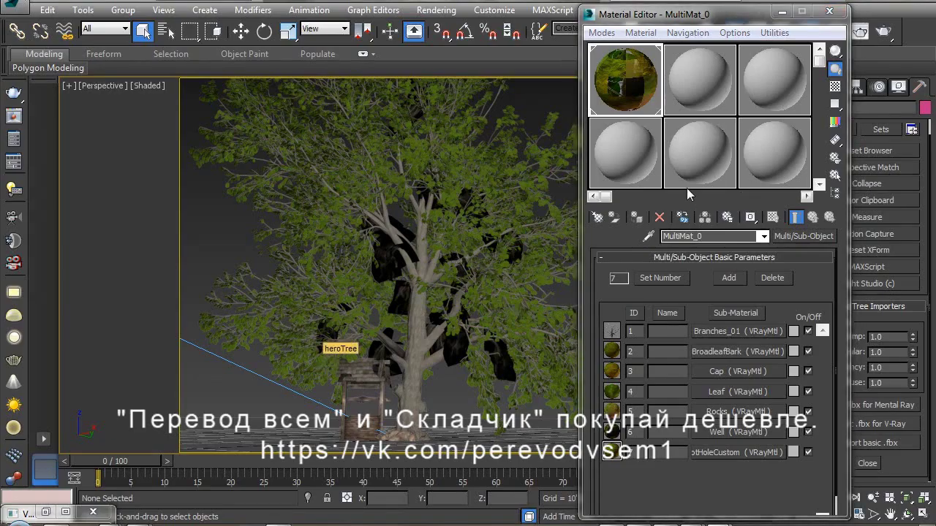
{"action": "left_click", "coordinate": [829, 12]}
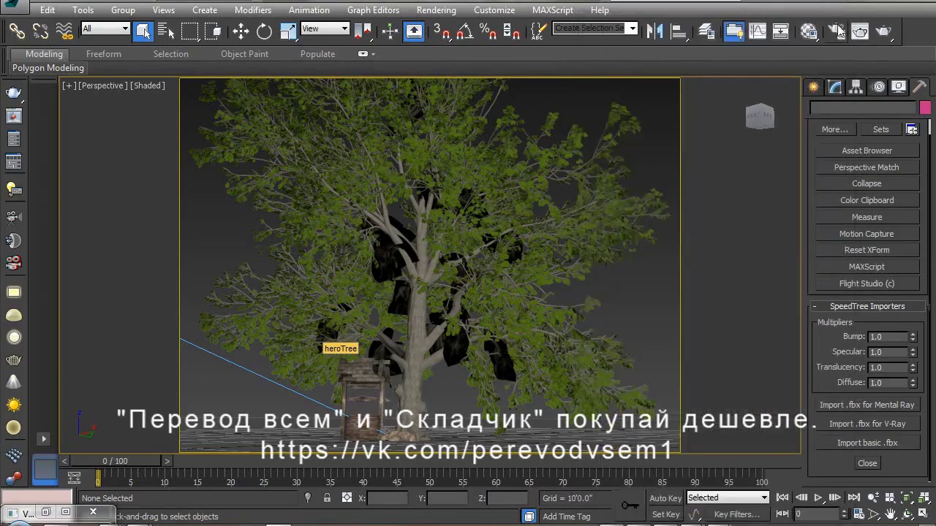
Render the perspective view with V-Ray at 720 x 540 and close the frame buffer after reviewing the tree
{"action": "key", "text": "F10"}
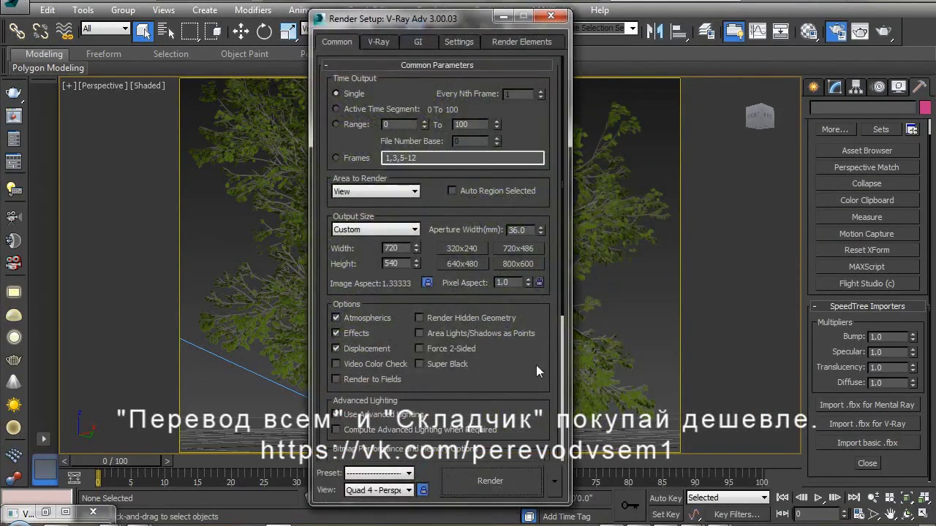
{"action": "left_click", "coordinate": [490, 481]}
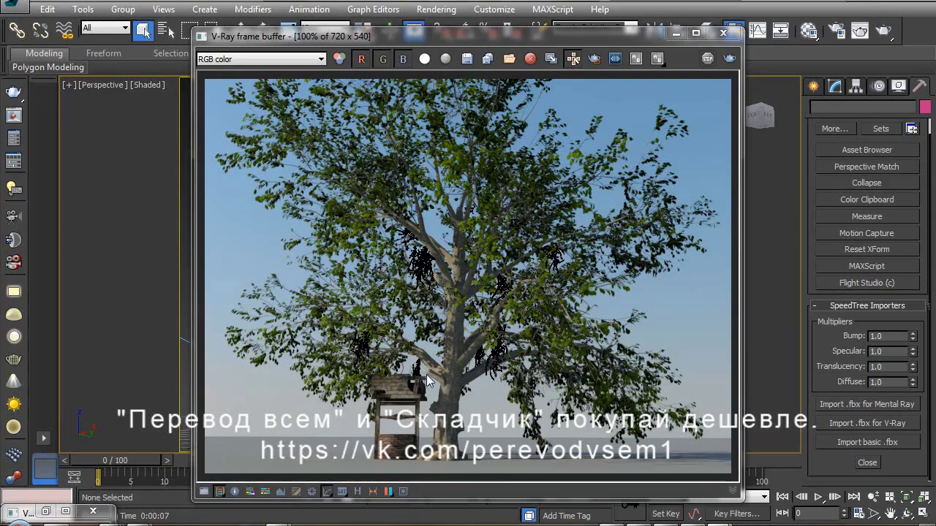
{"action": "left_click", "coordinate": [723, 34]}
Examine the Branches_01 sub-material's composite bump map and the vertex color mask of its Layer 2
{"action": "left_click", "coordinate": [809, 30]}
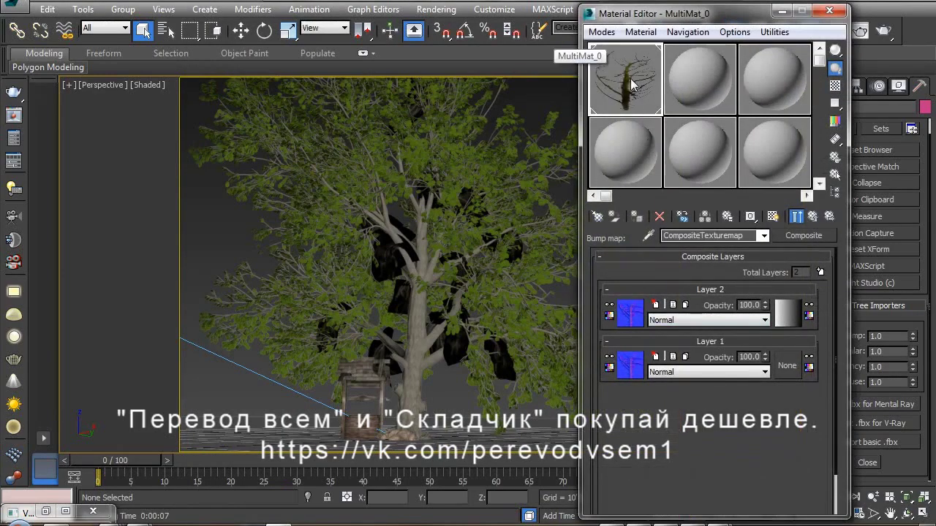
{"action": "left_click", "coordinate": [812, 216]}
{"action": "left_click", "coordinate": [813, 217]}
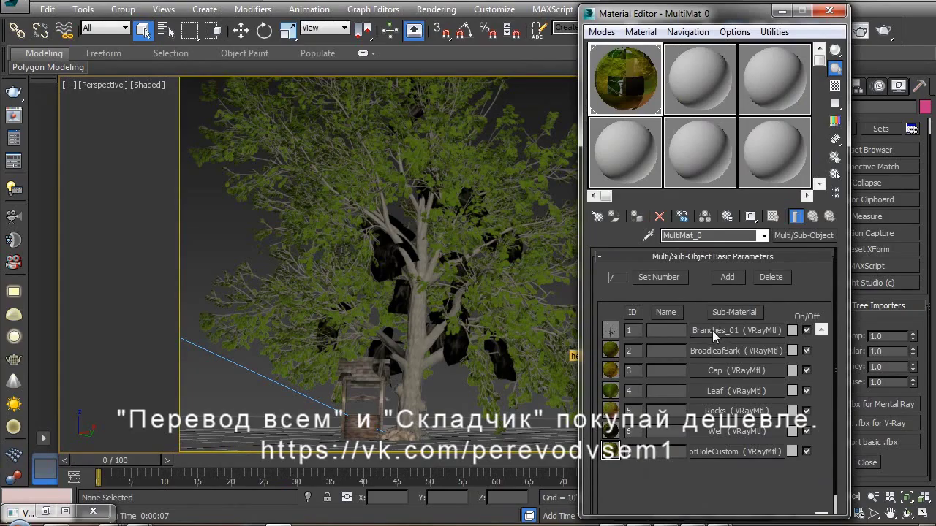
{"action": "left_click", "coordinate": [712, 331]}
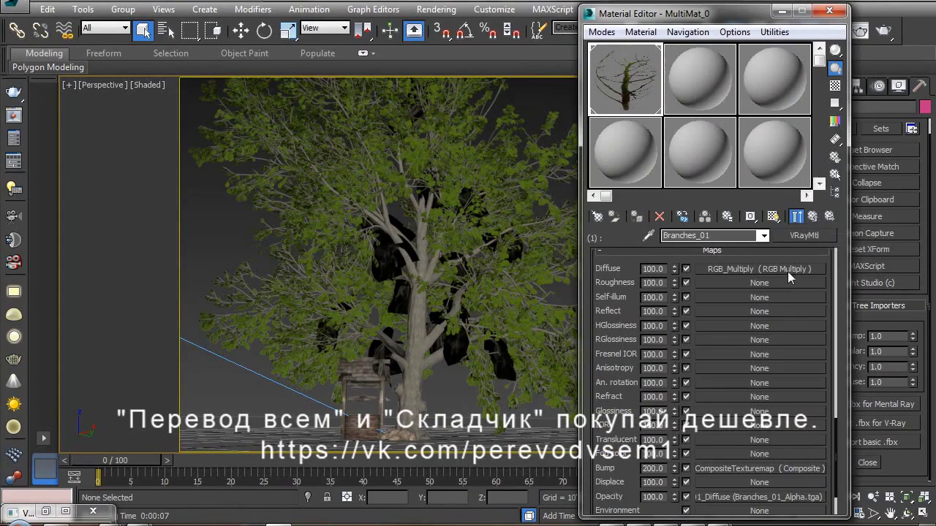
{"action": "left_click", "coordinate": [753, 468]}
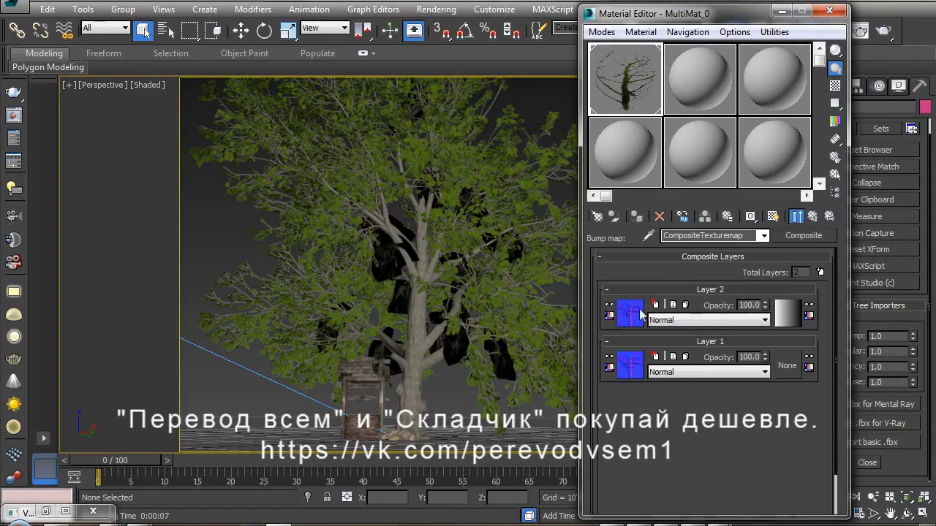
{"action": "left_click", "coordinate": [790, 311]}
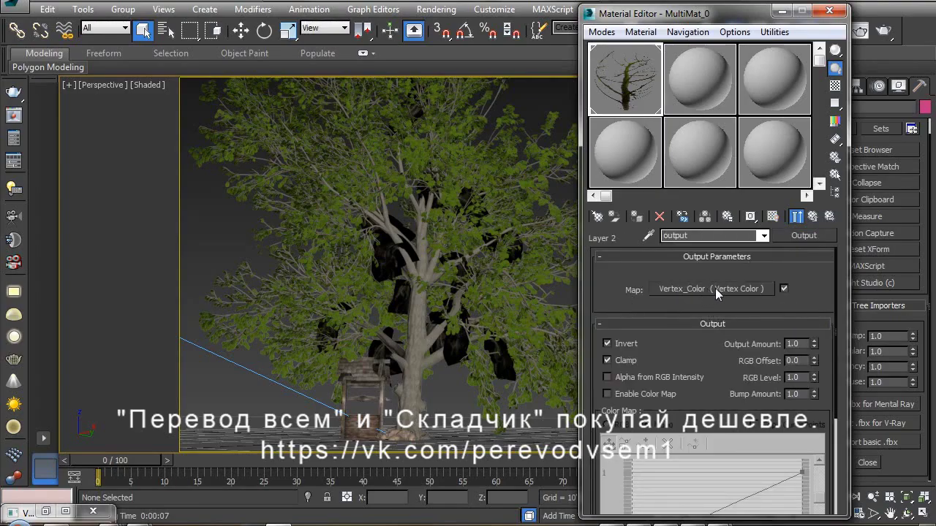
{"action": "left_click", "coordinate": [812, 217]}
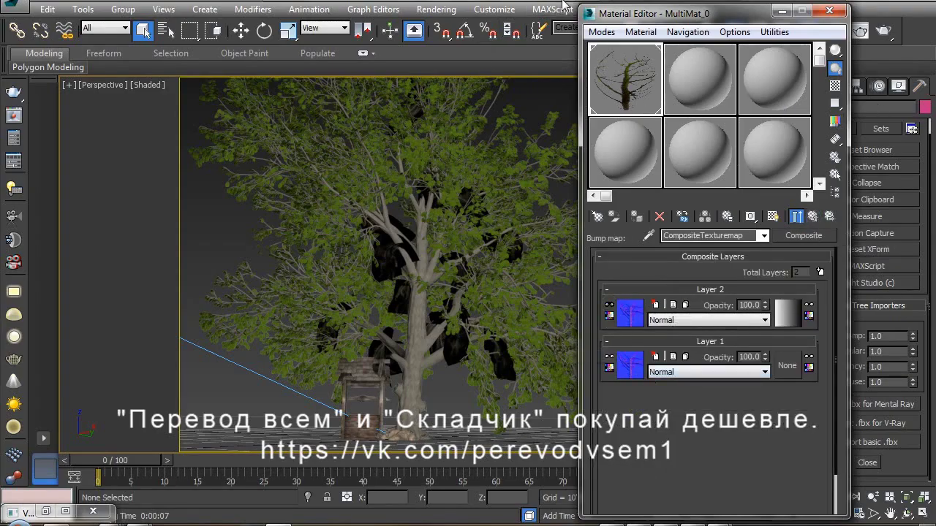
{"action": "left_click", "coordinate": [829, 10]}
Render the perspective view with the tree and well again in V-Ray
{"action": "left_click", "coordinate": [838, 30]}
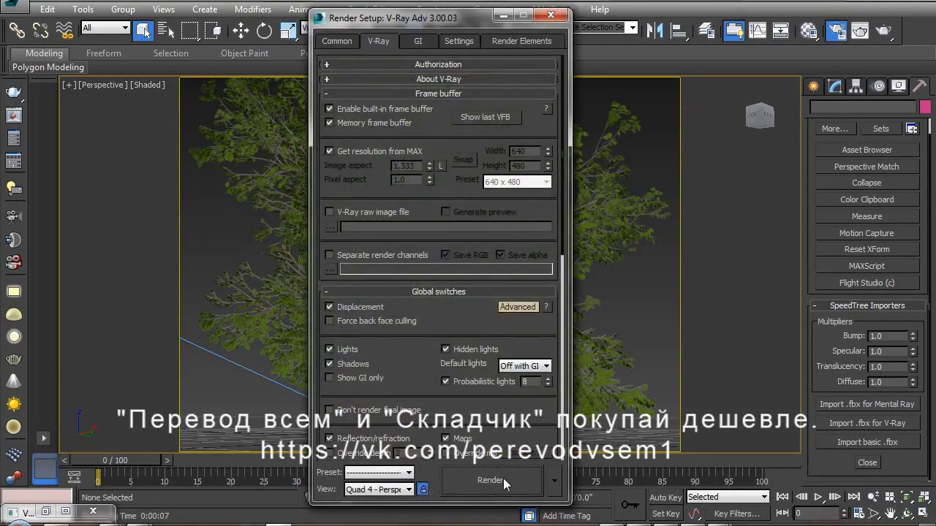
{"action": "left_click", "coordinate": [503, 480]}
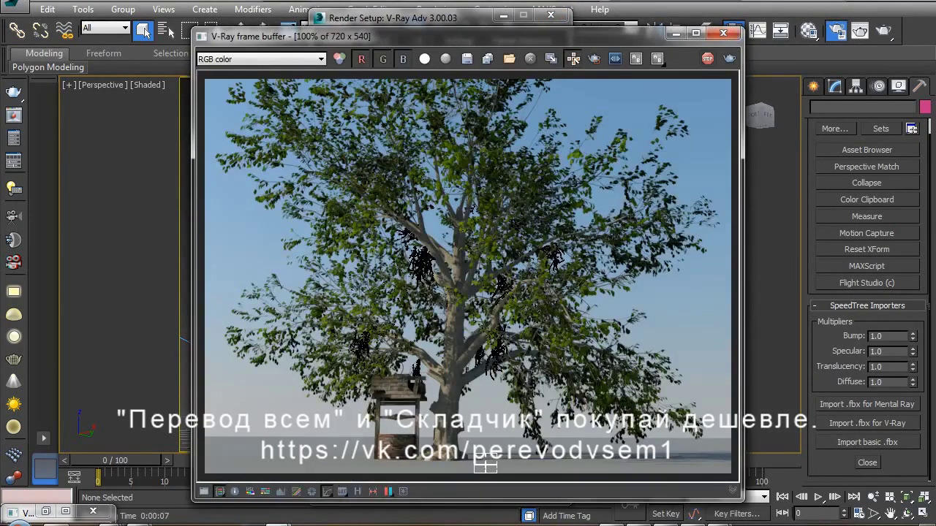